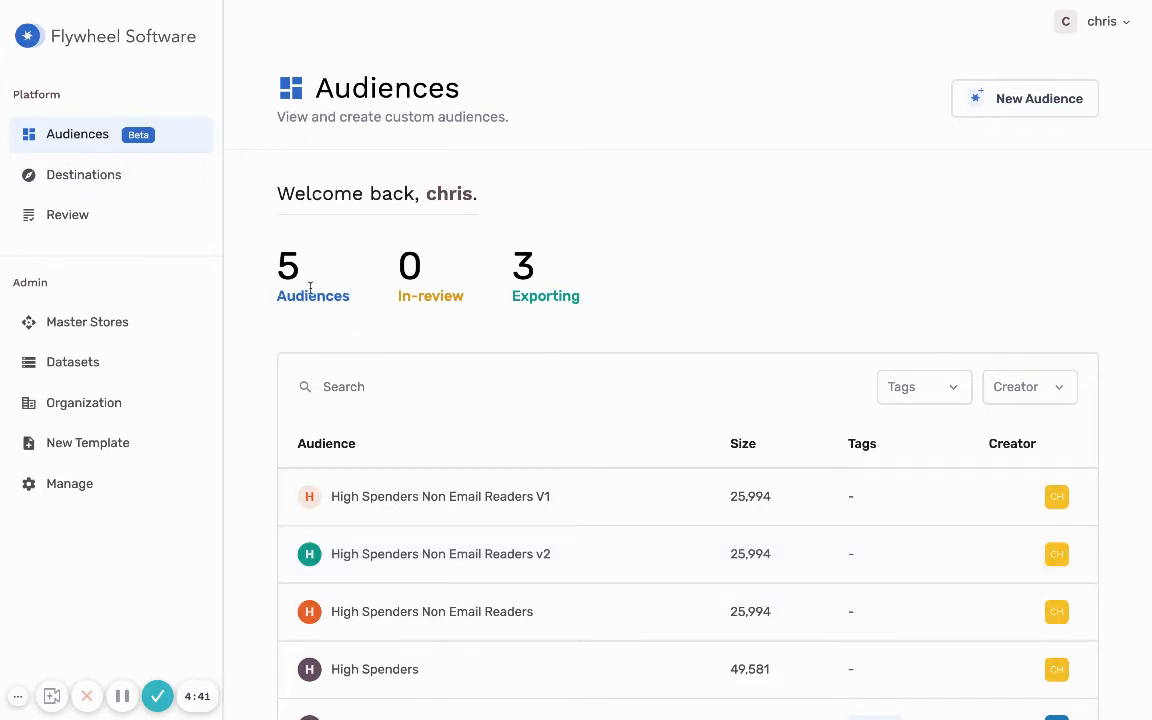
- Look through the existing audiences listed on the Audiences page
{"action": "scroll", "coordinate": [557, 410], "scroll_direction": "down", "scroll_amount": 1}
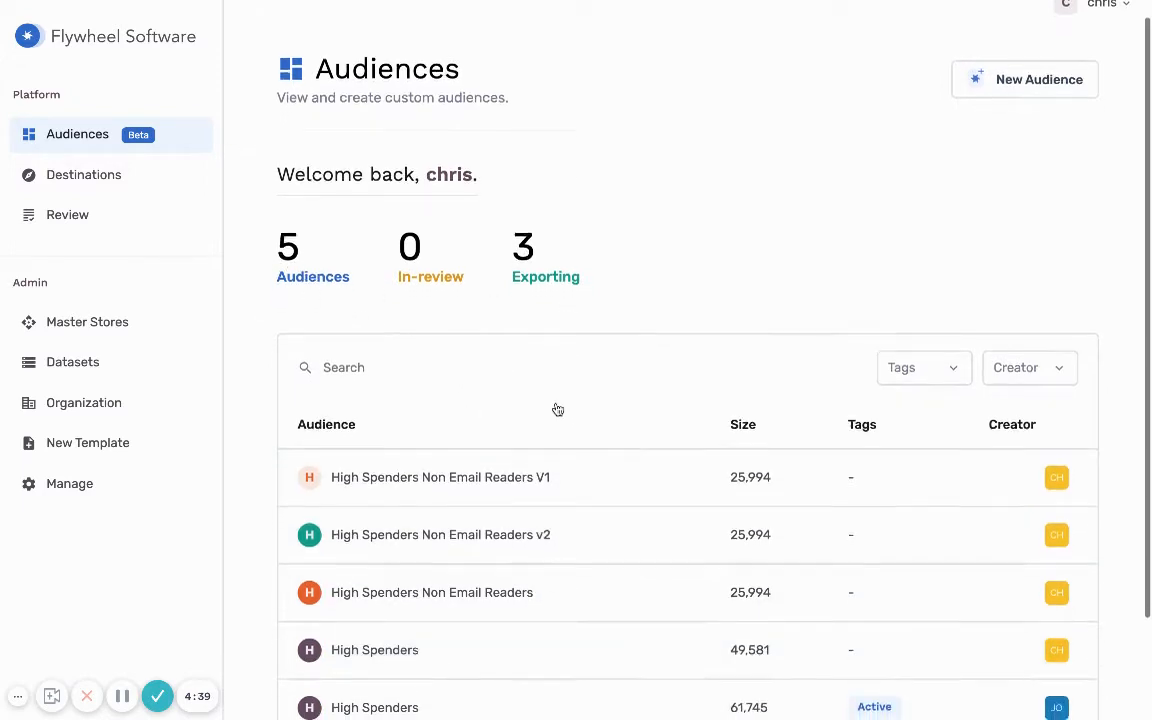
{"action": "scroll", "coordinate": [557, 410], "scroll_direction": "down", "scroll_amount": 2}
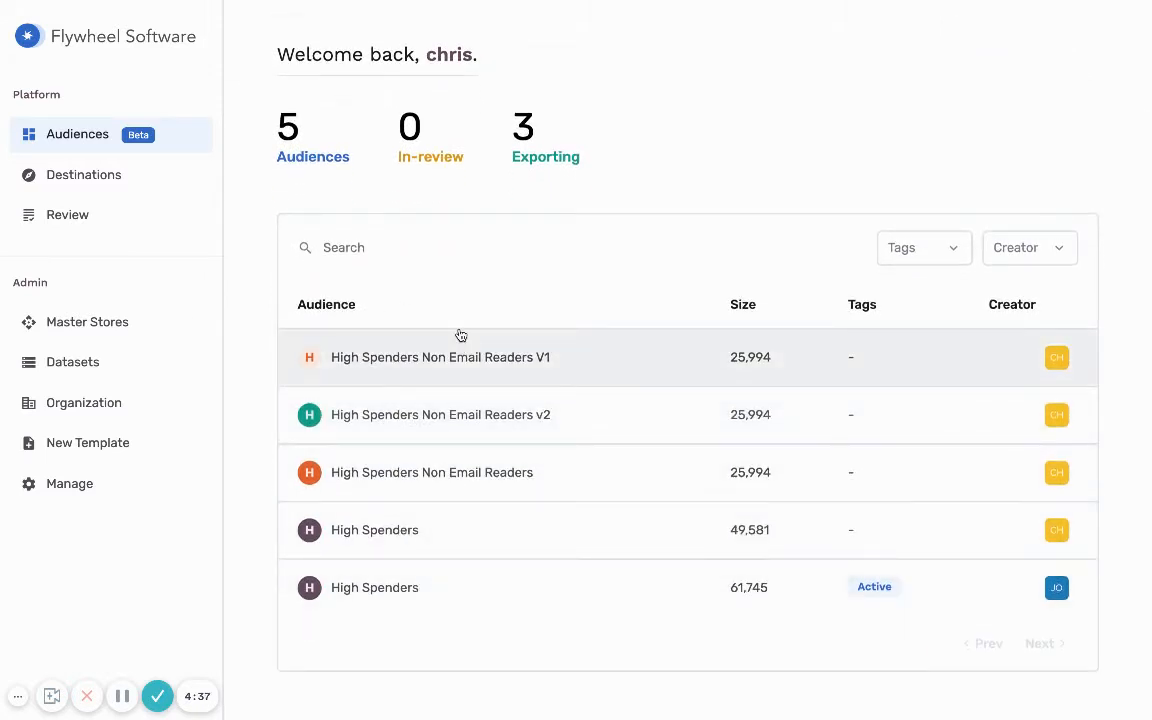
{"action": "scroll", "coordinate": [473, 298], "scroll_direction": "up", "scroll_amount": 3}
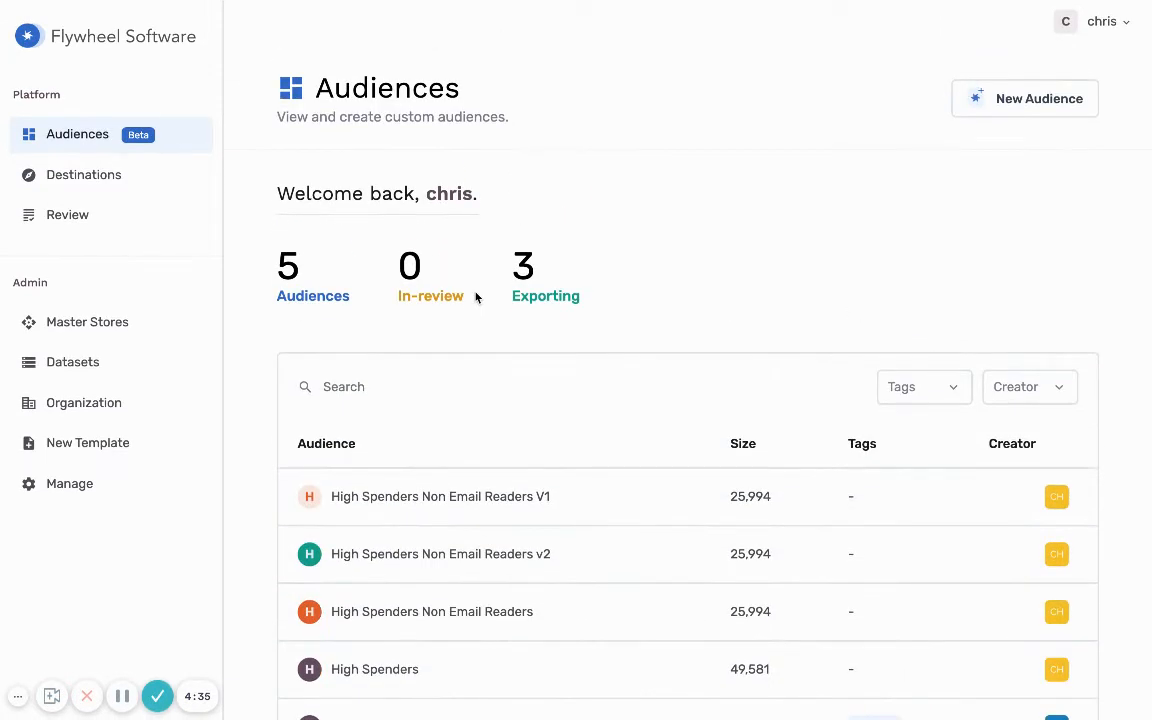
- Open the Baseball Fans Master Store for editing and examine its source table and service account
{"action": "left_click", "coordinate": [122, 332]}
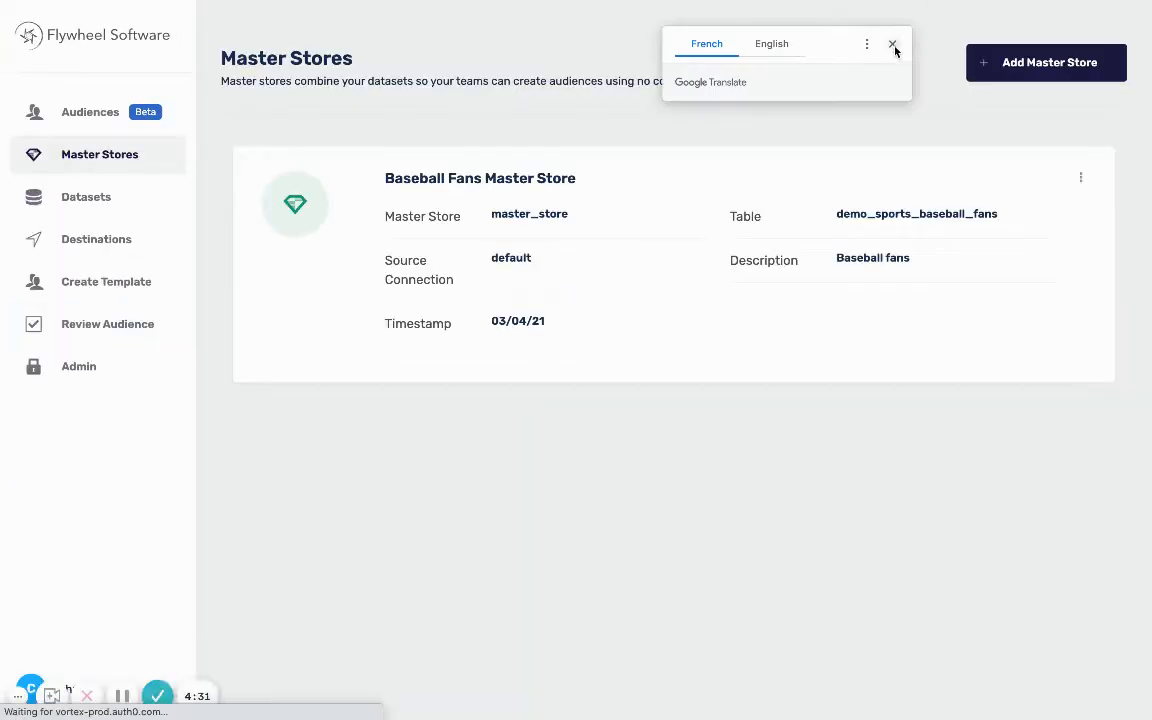
{"action": "left_click", "coordinate": [894, 46]}
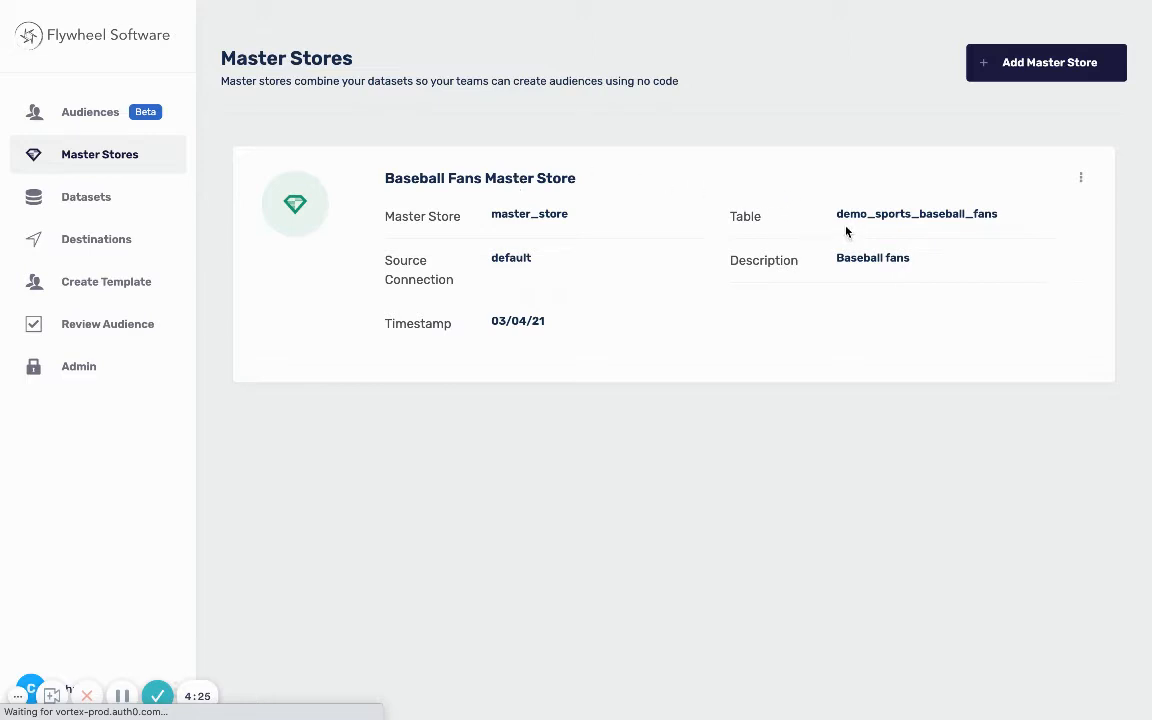
{"action": "double_click", "coordinate": [929, 216]}
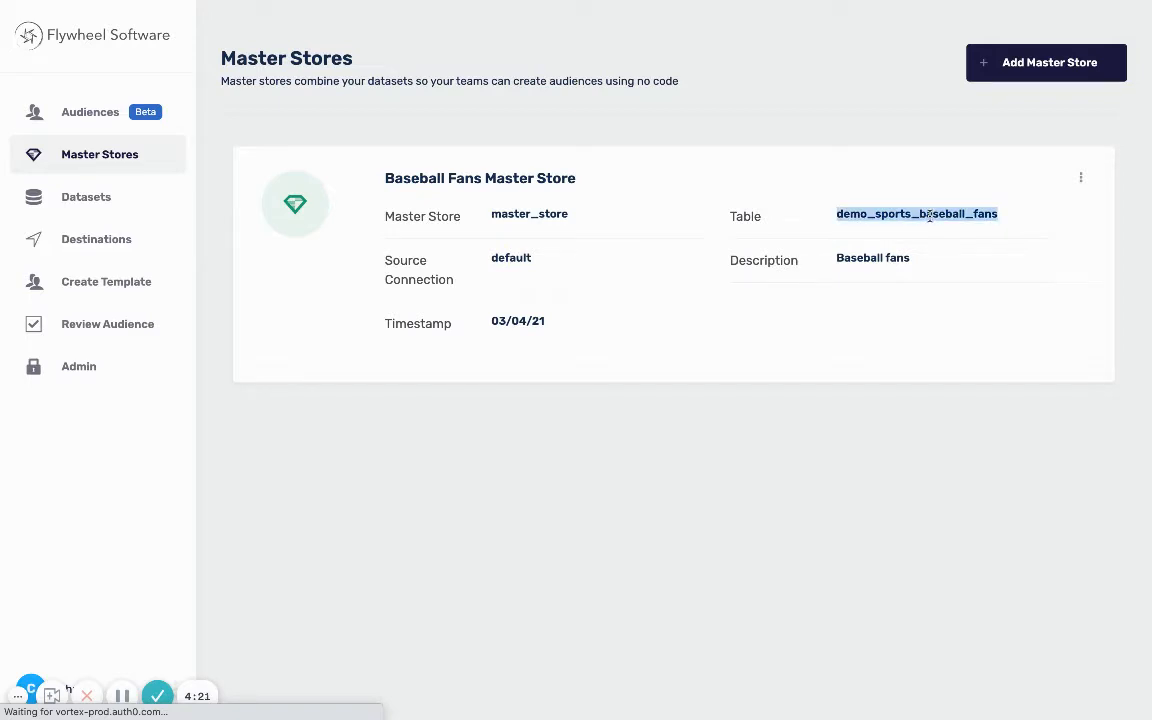
{"action": "left_click", "coordinate": [1080, 180]}
{"action": "left_click", "coordinate": [1058, 223]}
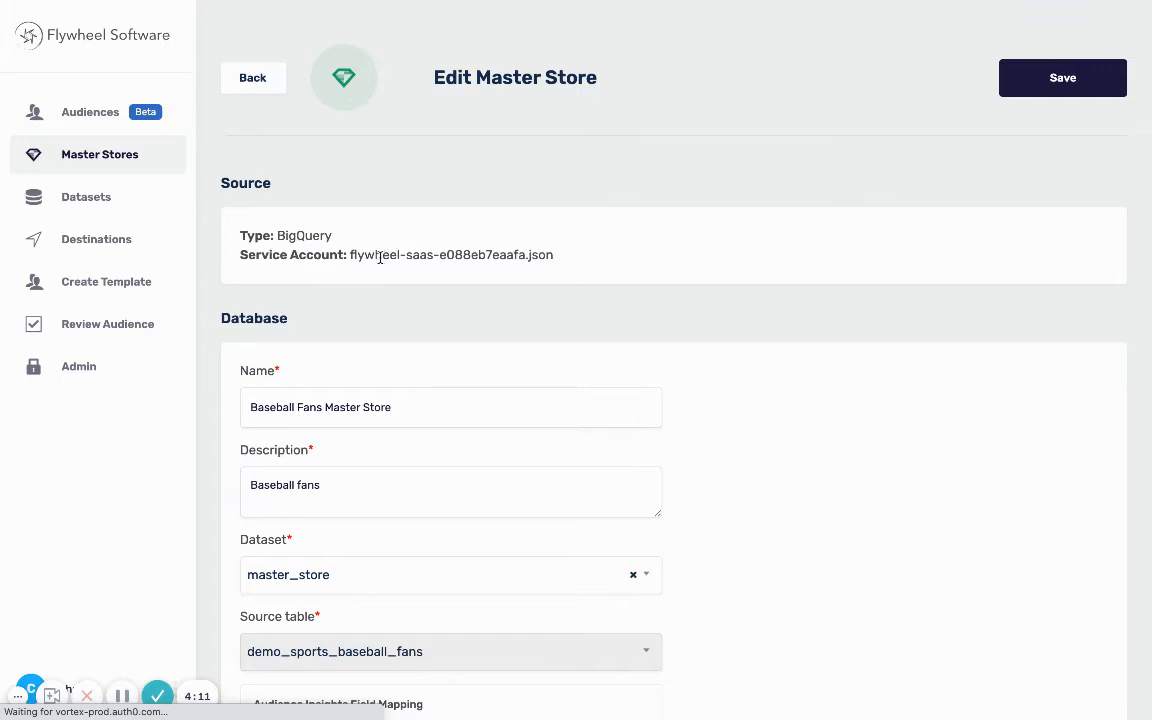
{"action": "triple_click", "coordinate": [380, 258]}
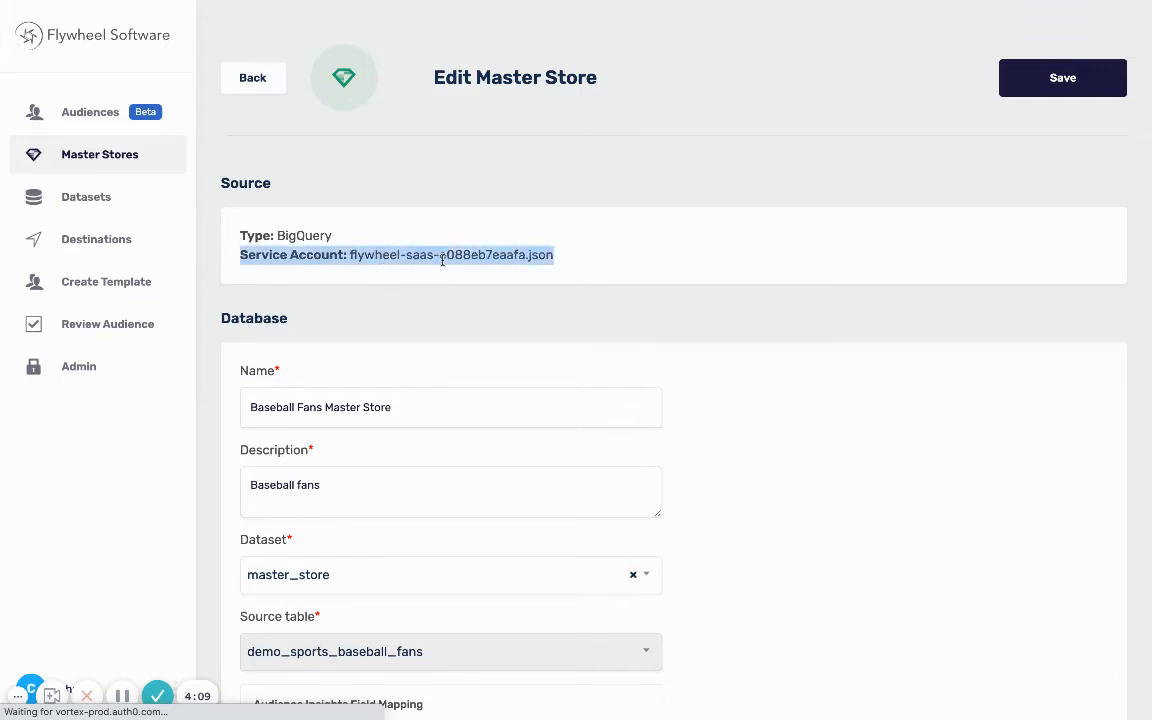
- Return to Audiences and start a new Custom Audience
{"action": "left_click", "coordinate": [113, 120]}
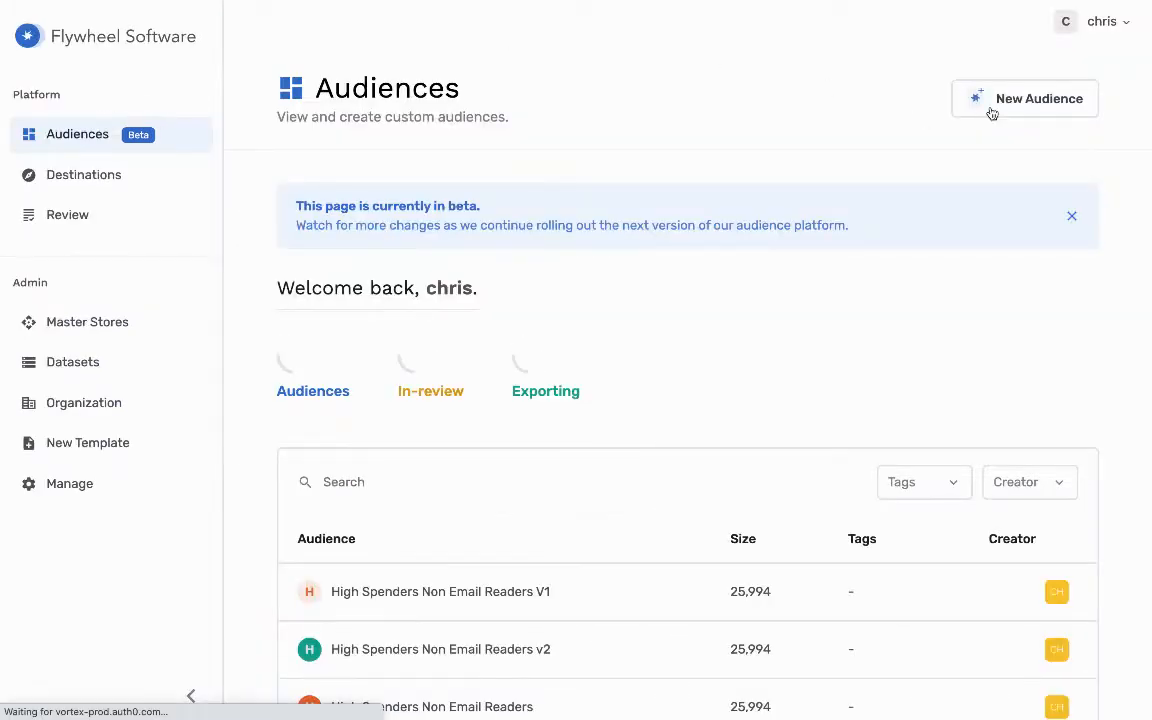
{"action": "left_click", "coordinate": [994, 111]}
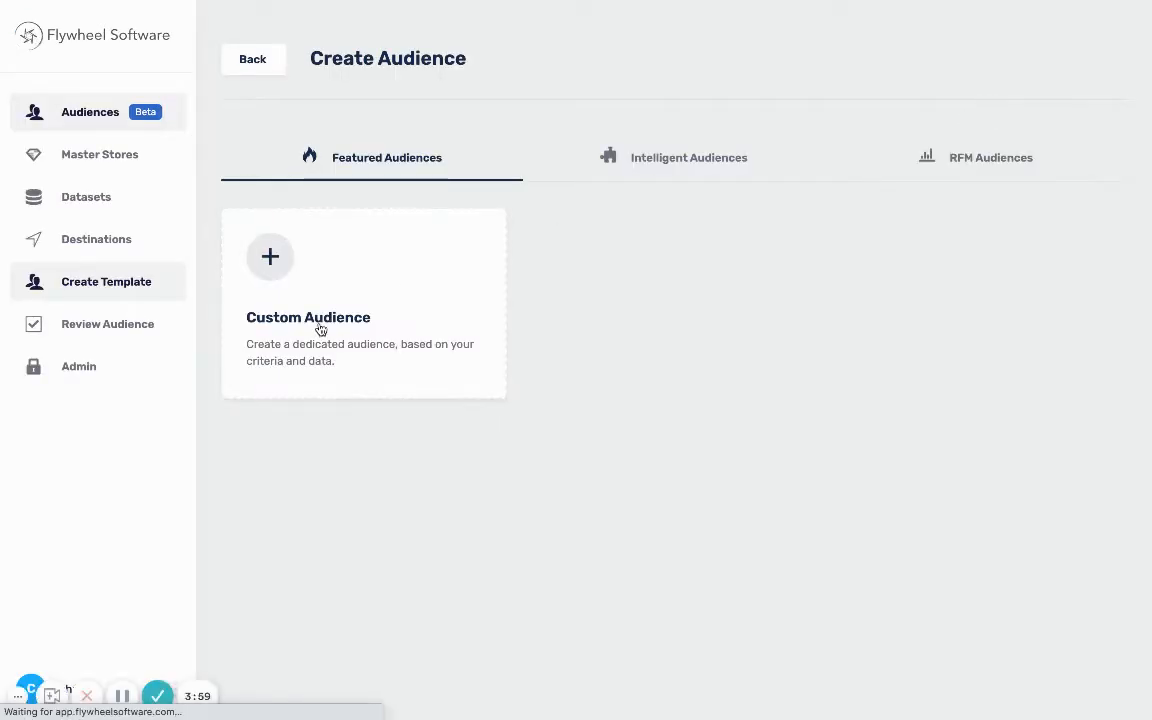
{"action": "left_click", "coordinate": [320, 330]}
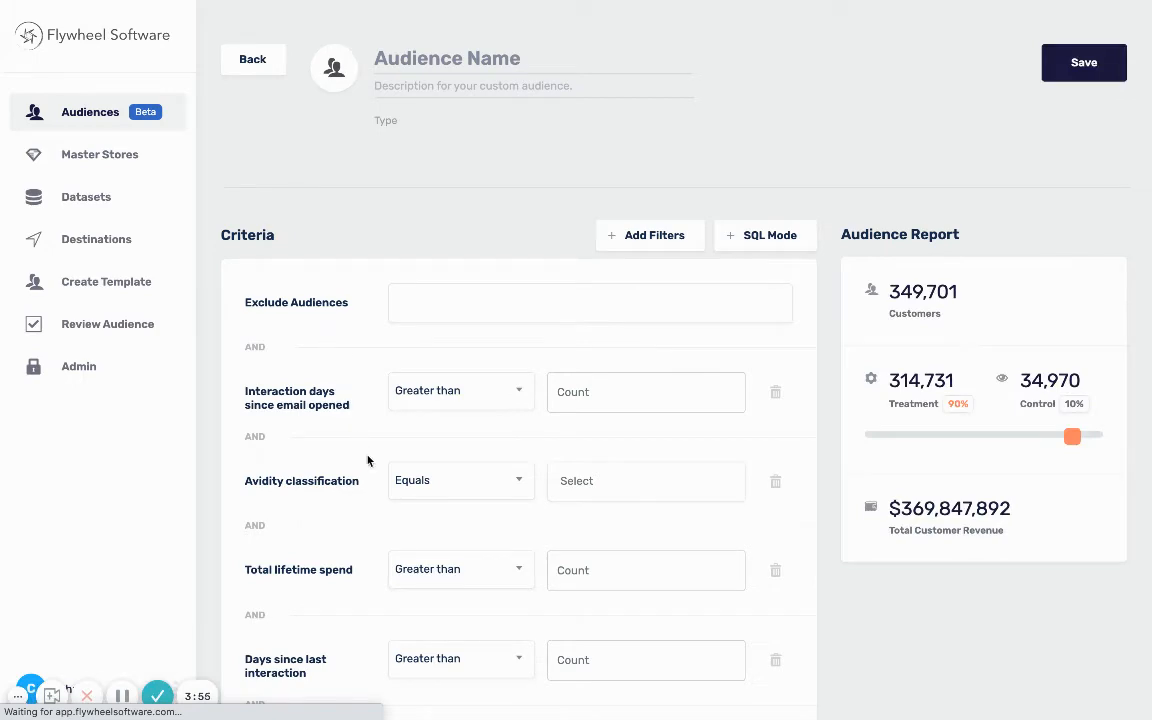
- Examine the available audience criteria and the report's total customer revenue and control group size
{"action": "scroll", "coordinate": [367, 460], "scroll_direction": "down", "scroll_amount": 3}
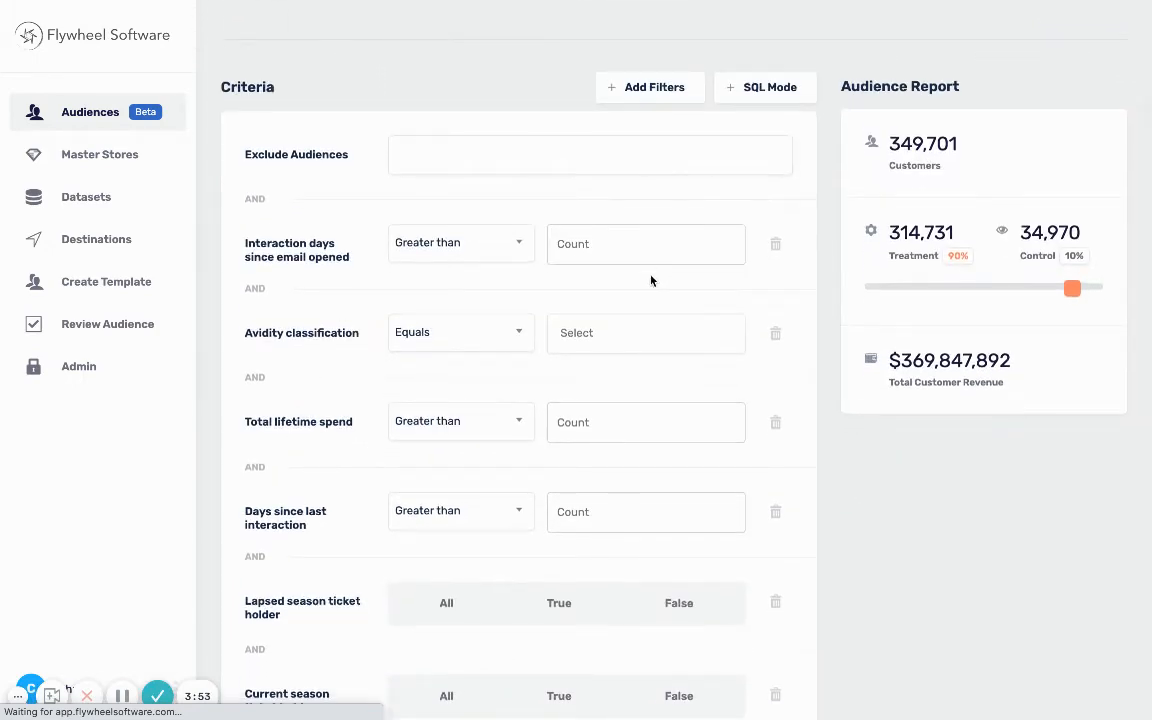
{"action": "scroll", "coordinate": [612, 437], "scroll_direction": "down", "scroll_amount": 3}
{"action": "scroll", "coordinate": [613, 440], "scroll_direction": "up", "scroll_amount": 6}
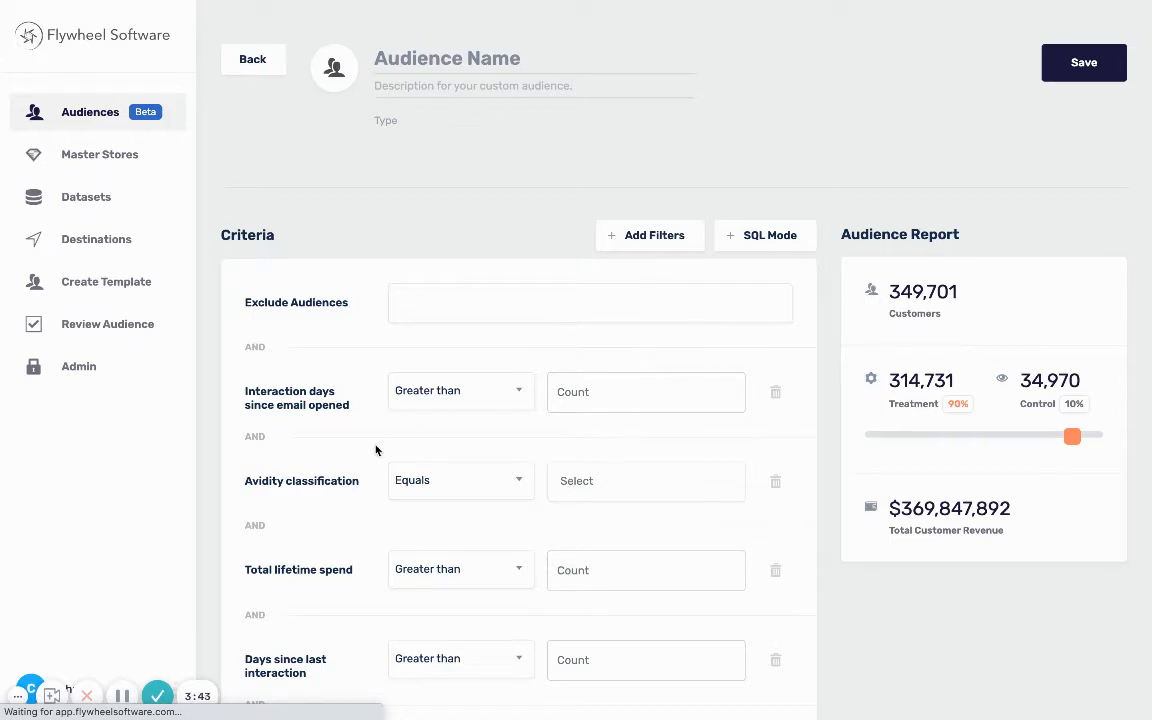
{"action": "scroll", "coordinate": [386, 340], "scroll_direction": "down", "scroll_amount": 2}
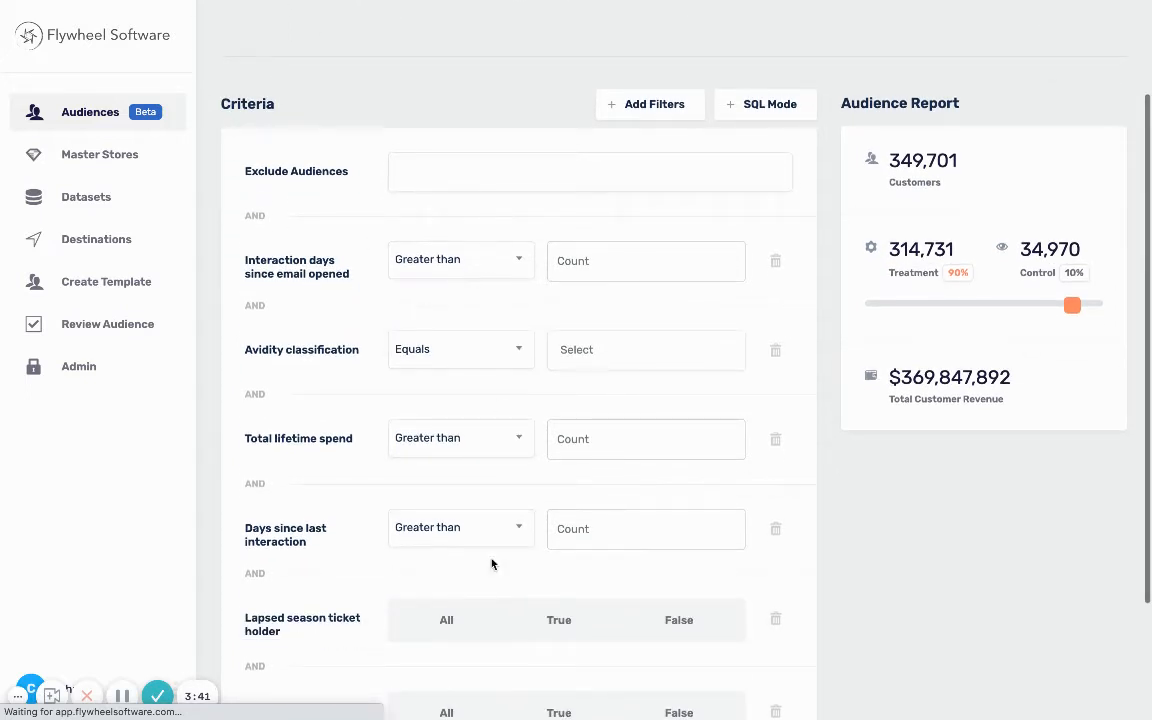
{"action": "scroll", "coordinate": [494, 561], "scroll_direction": "down", "scroll_amount": 1}
{"action": "scroll", "coordinate": [492, 580], "scroll_direction": "down", "scroll_amount": 1}
{"action": "scroll", "coordinate": [594, 440], "scroll_direction": "up", "scroll_amount": 4}
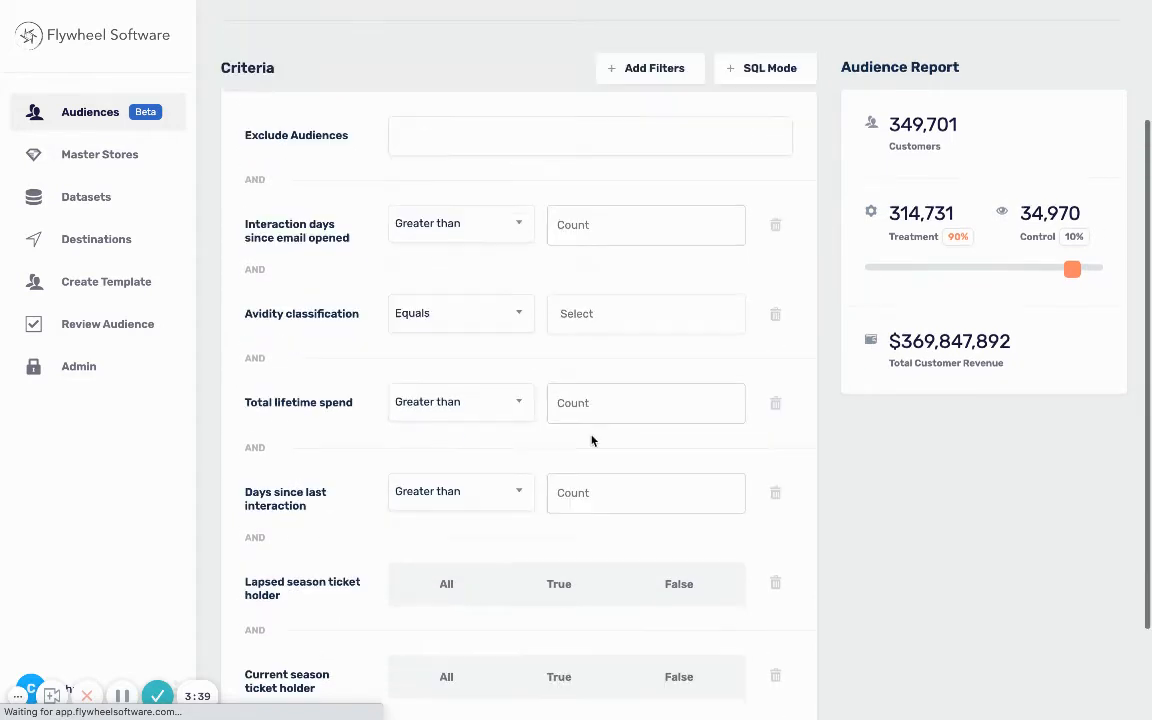
{"action": "scroll", "coordinate": [988, 231], "scroll_direction": "up", "scroll_amount": 1}
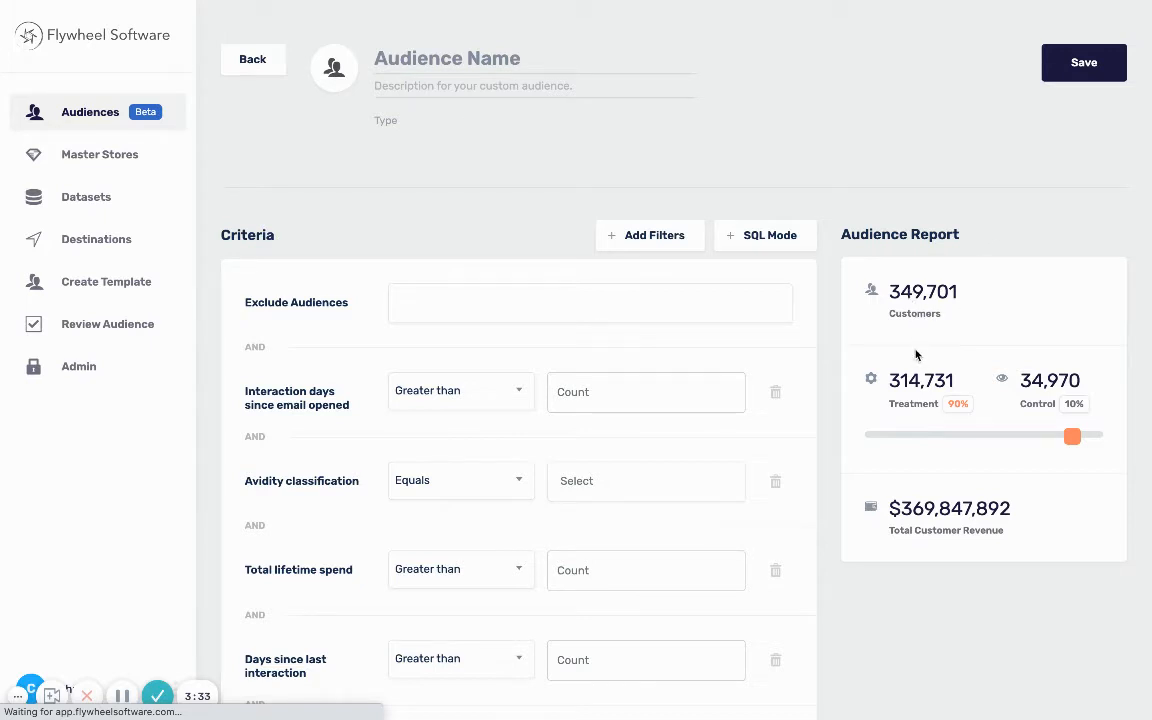
{"action": "triple_click", "coordinate": [920, 508]}
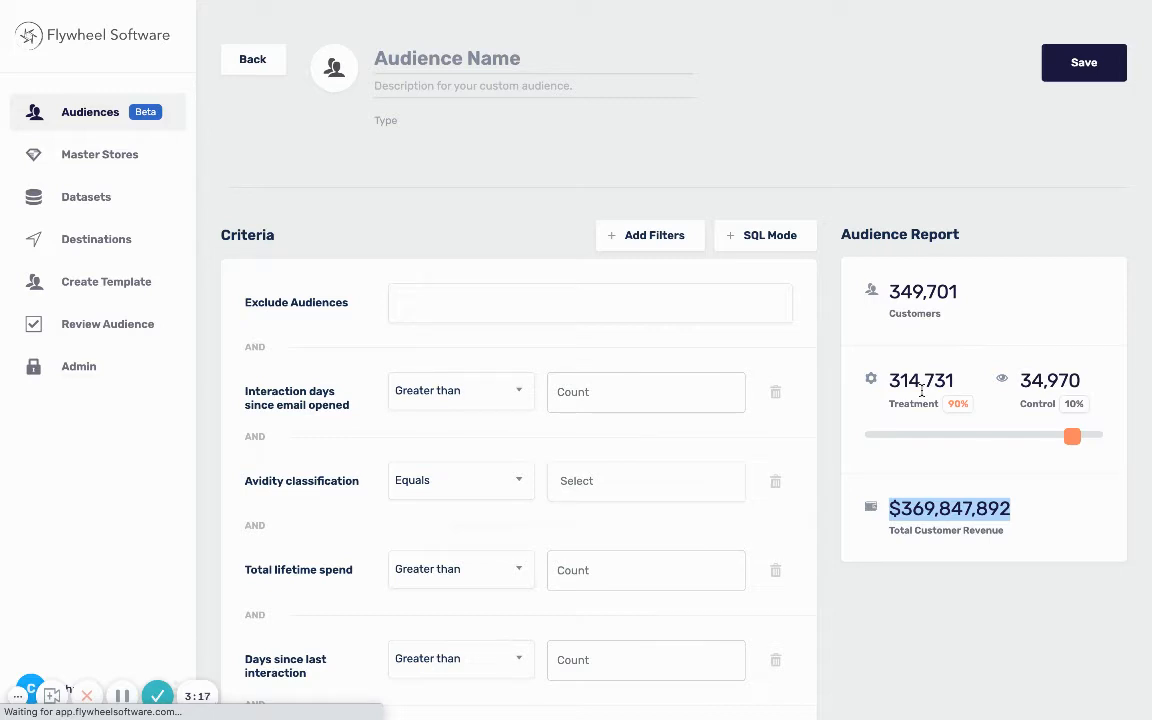
{"action": "double_click", "coordinate": [1049, 380]}
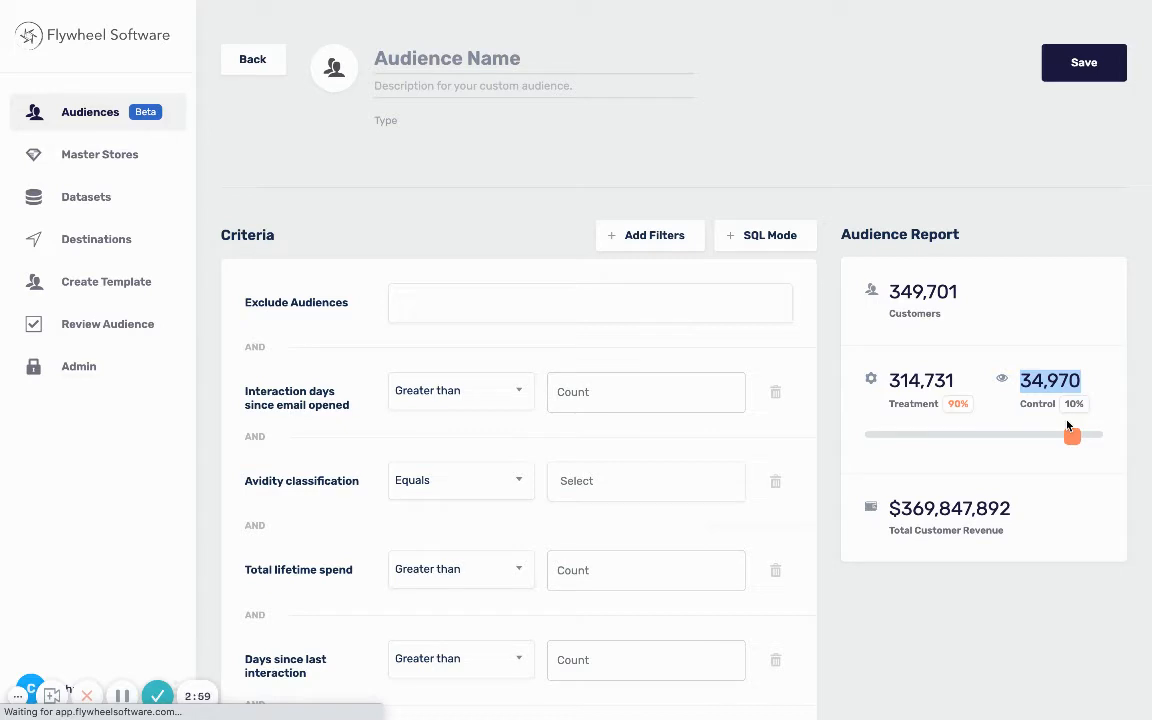
- Set the Total lifetime spend criterion to greater than 1000 and check the customer count in the Audience Report
{"action": "scroll", "coordinate": [599, 519], "scroll_direction": "down", "scroll_amount": 3}
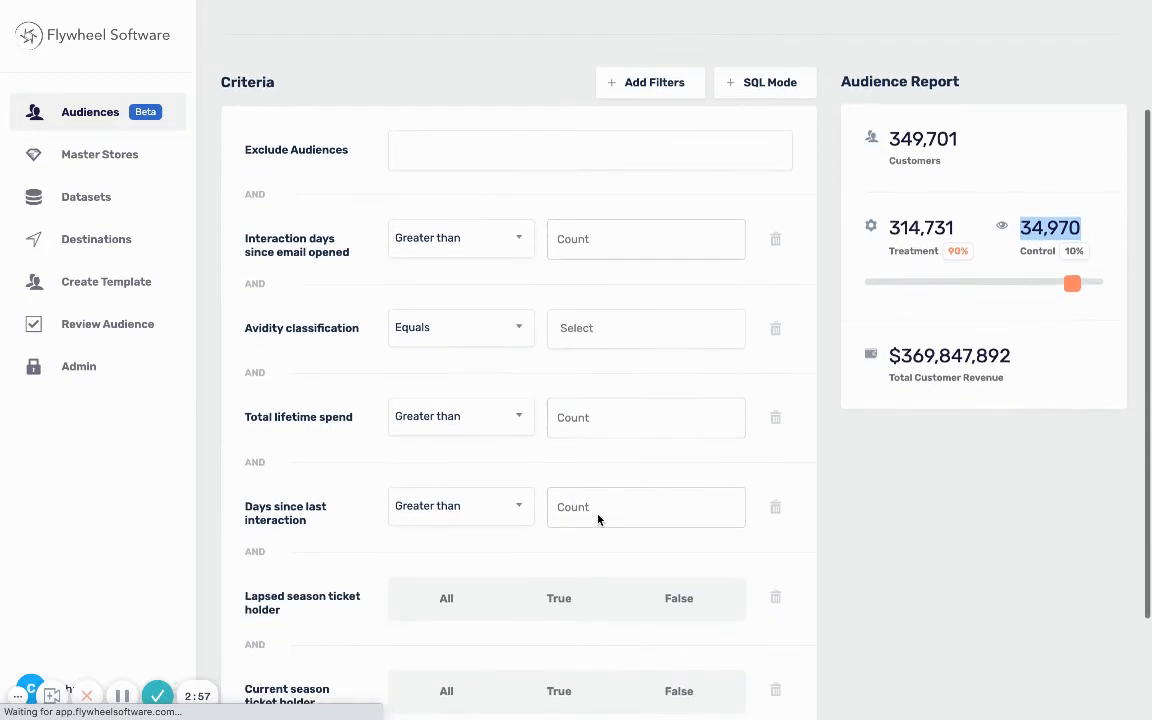
{"action": "left_click", "coordinate": [602, 355]}
{"action": "type", "text": "1000"}
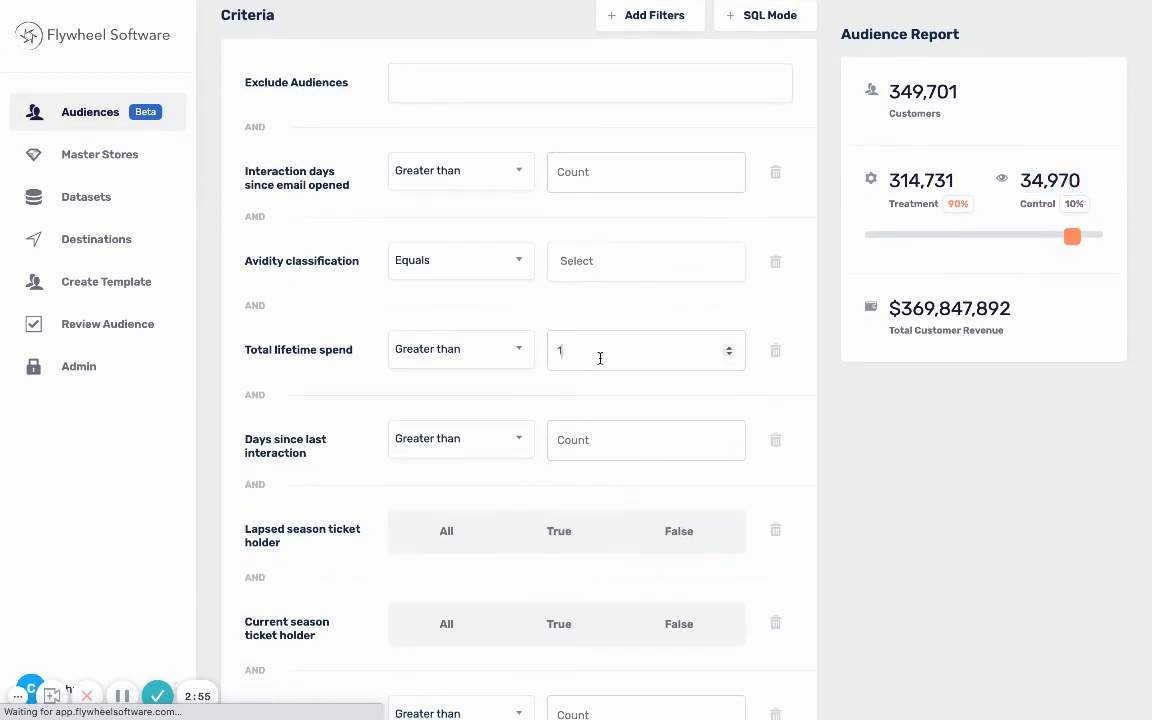
{"action": "left_click", "coordinate": [915, 460]}
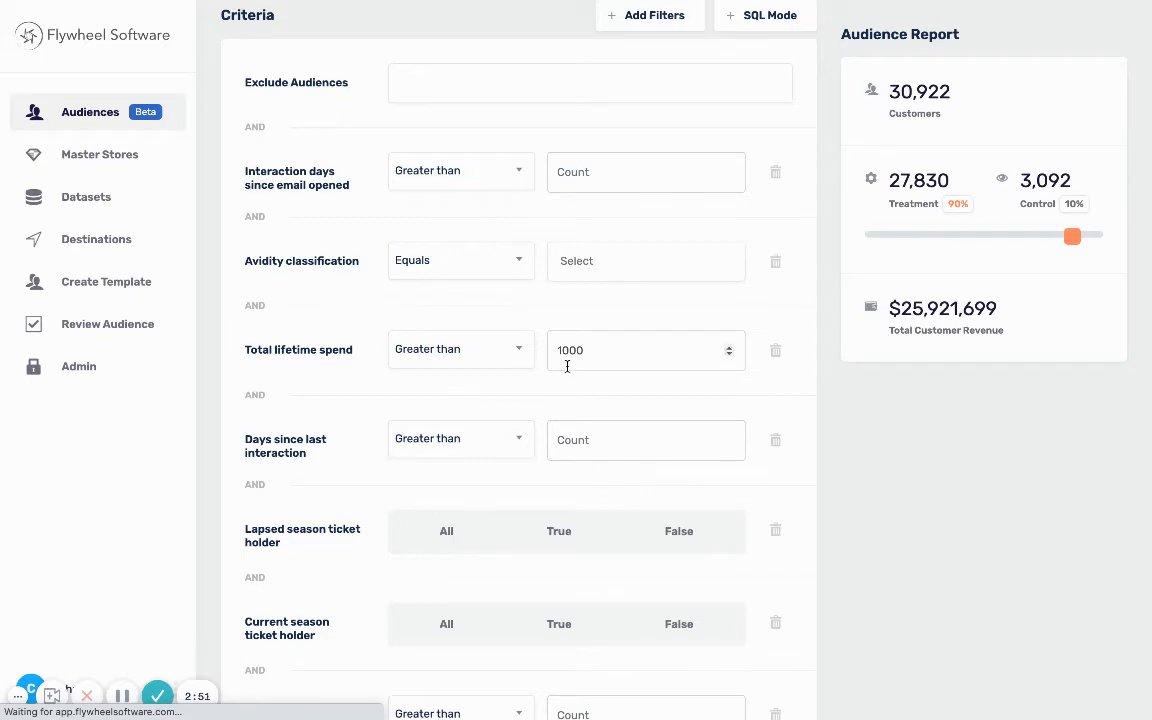
{"action": "scroll", "coordinate": [567, 380], "scroll_direction": "up", "scroll_amount": 1}
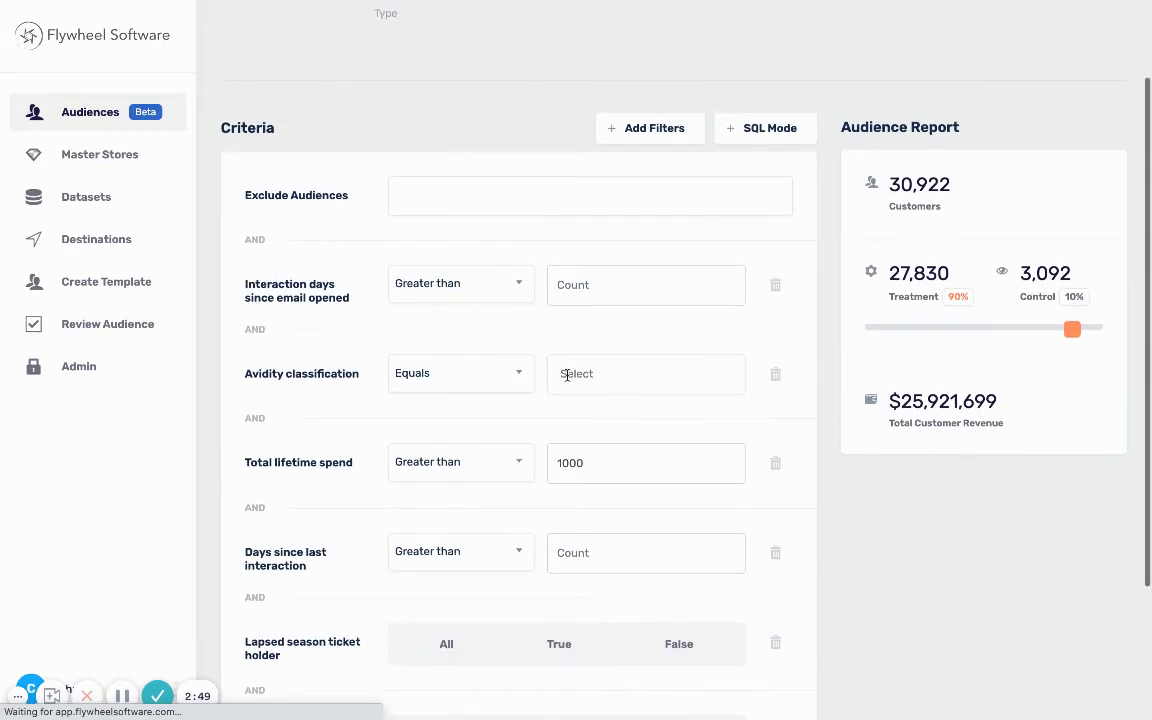
{"action": "scroll", "coordinate": [990, 170], "scroll_direction": "up", "scroll_amount": 1}
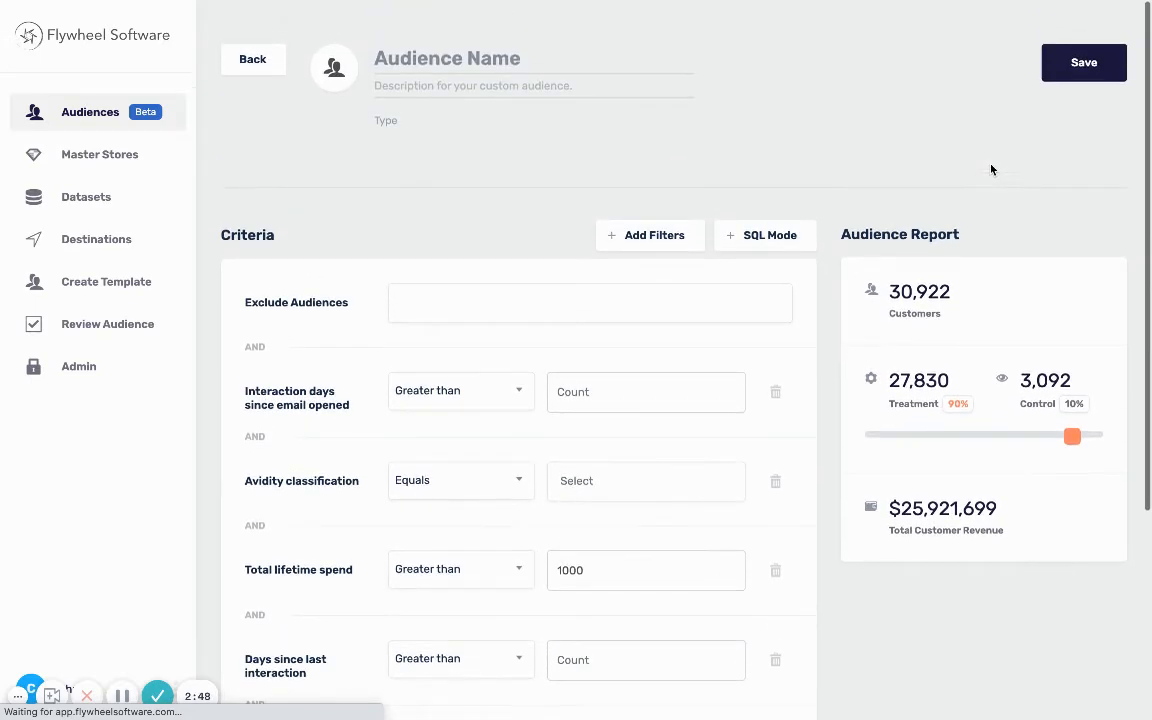
{"action": "double_click", "coordinate": [943, 292]}
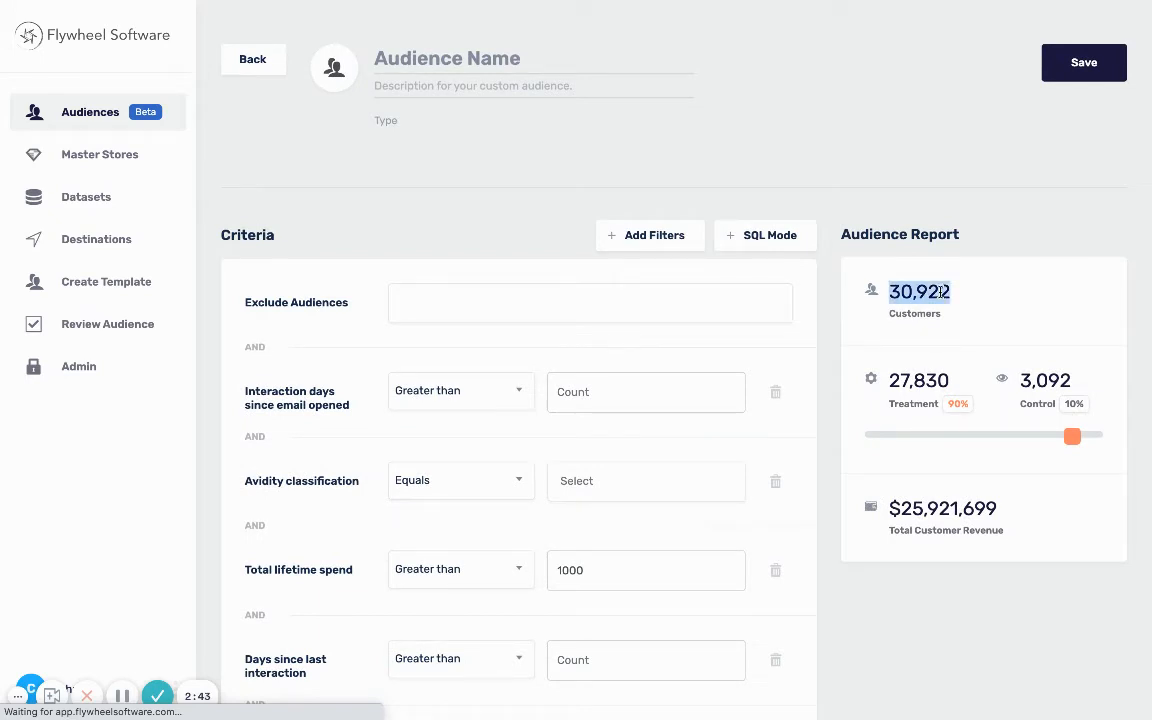
- Set Interaction days since email opened to greater than 180 and check the updated customer count
{"action": "left_click", "coordinate": [605, 403]}
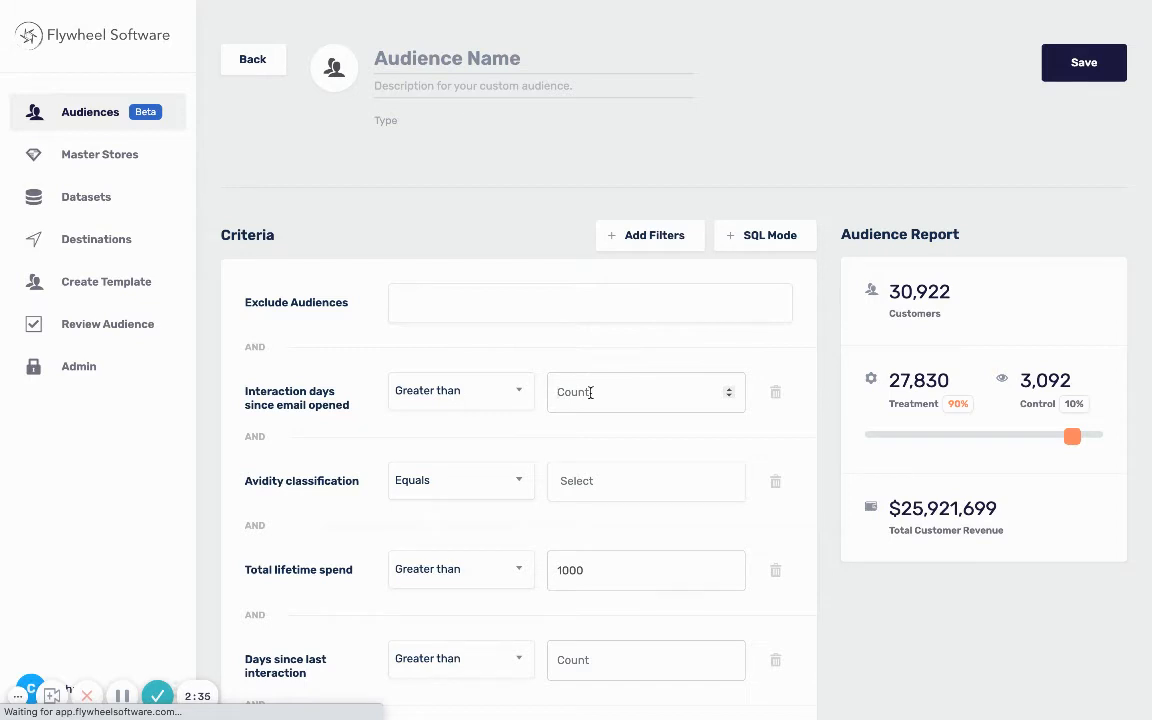
{"action": "type", "text": "180"}
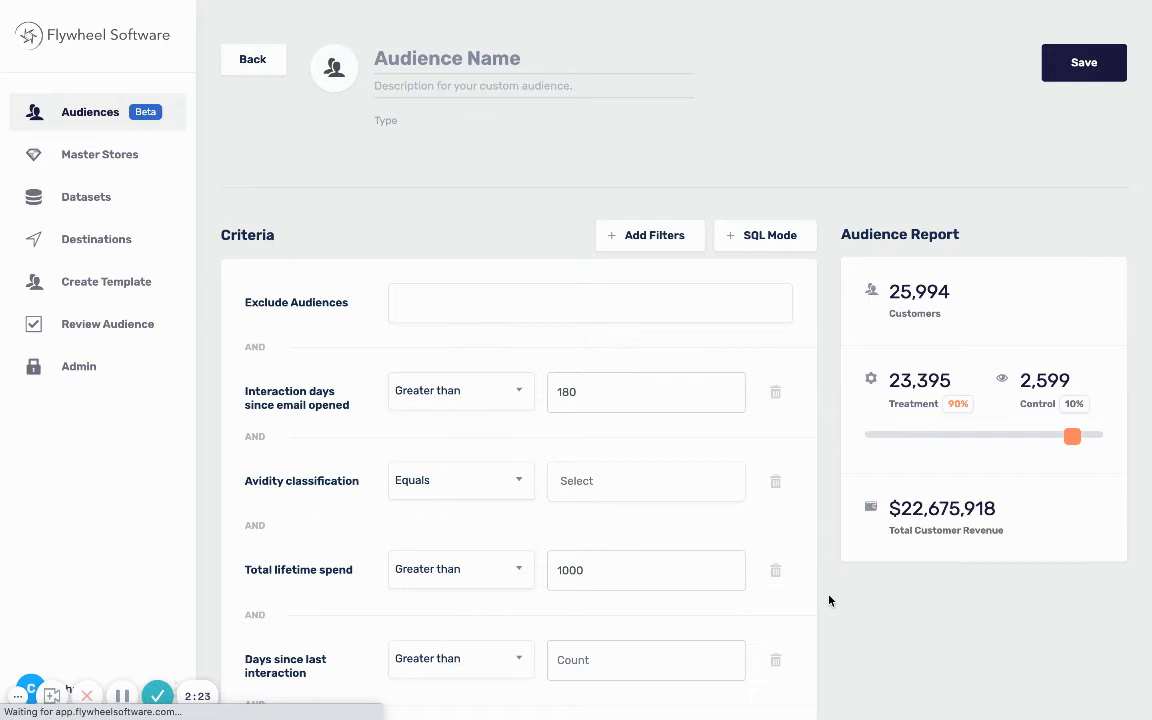
{"action": "double_click", "coordinate": [910, 292]}
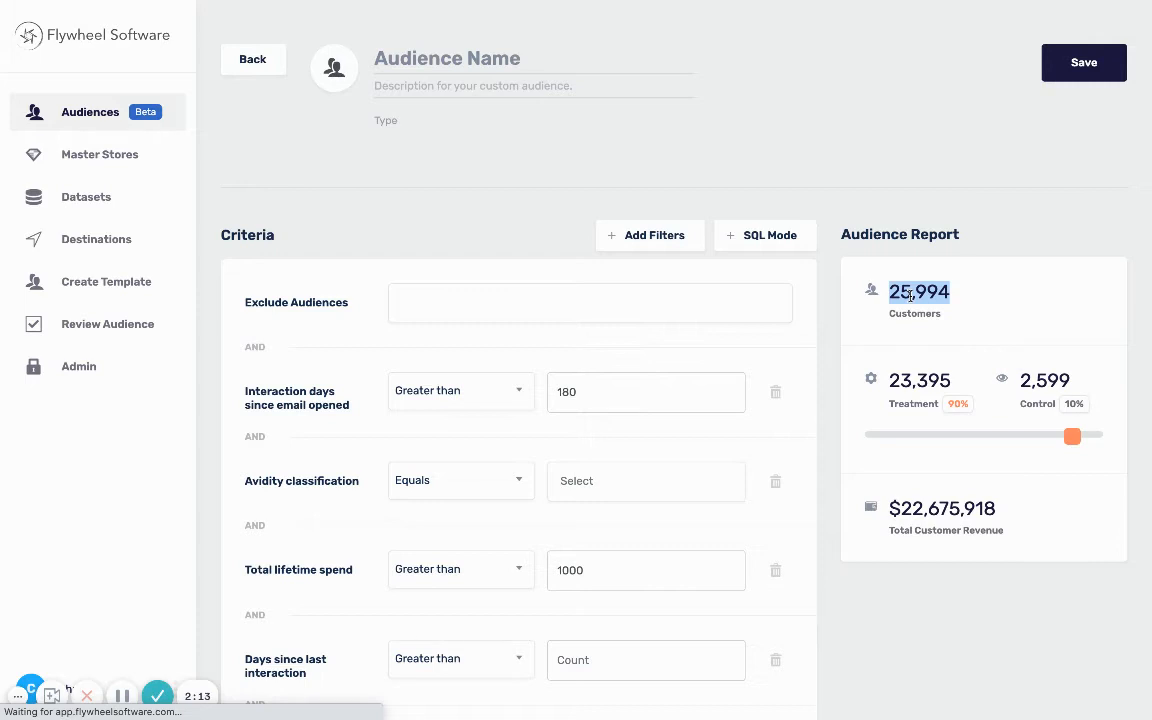
- Name the audience High Spenders Version 1, starting from the suggested name High Spenders
{"action": "left_click", "coordinate": [487, 59]}
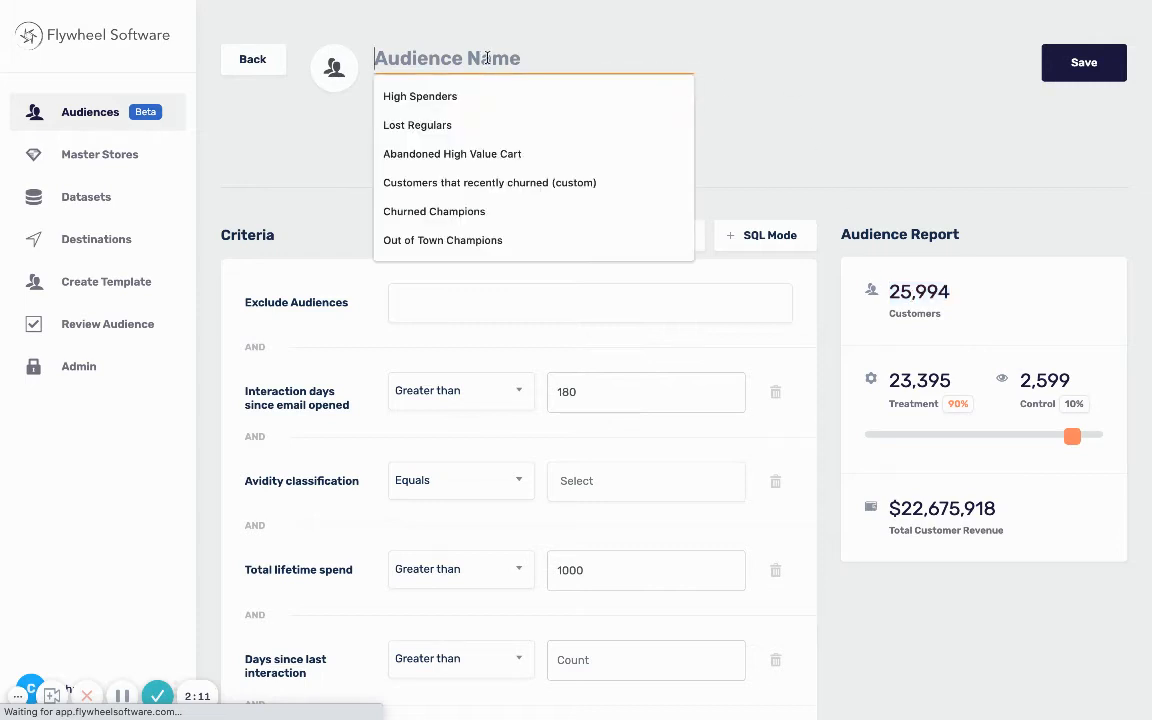
{"action": "left_click", "coordinate": [470, 96]}
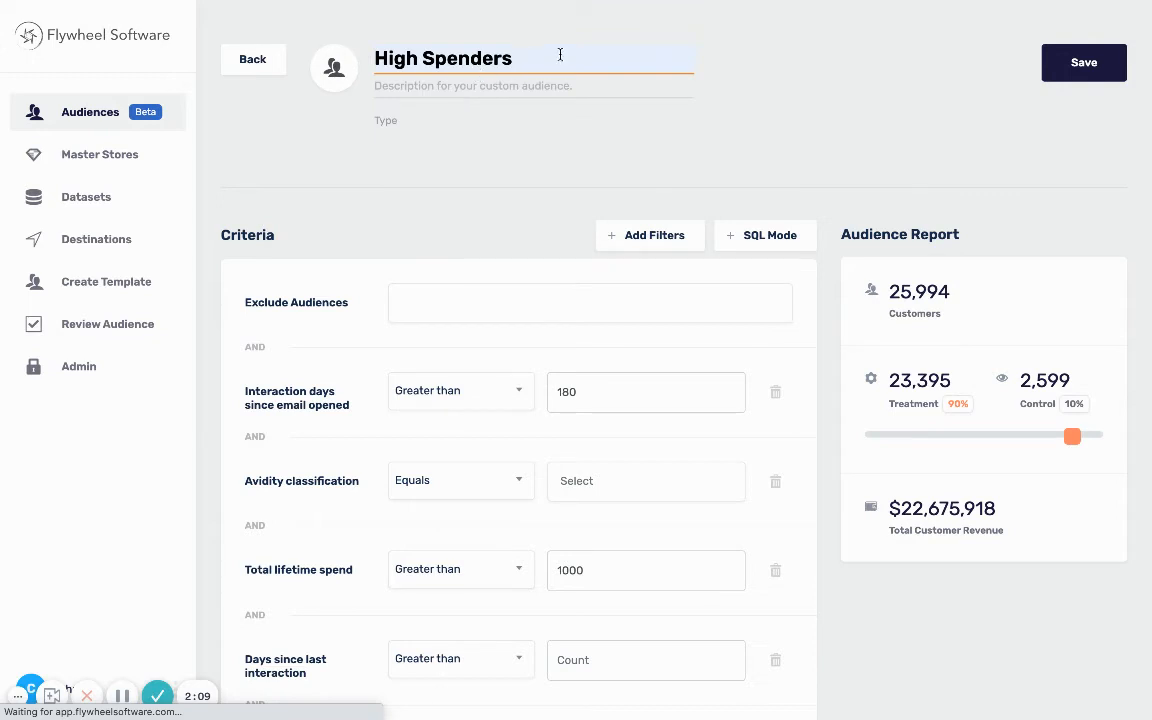
{"action": "type", "text": "Version 1"}
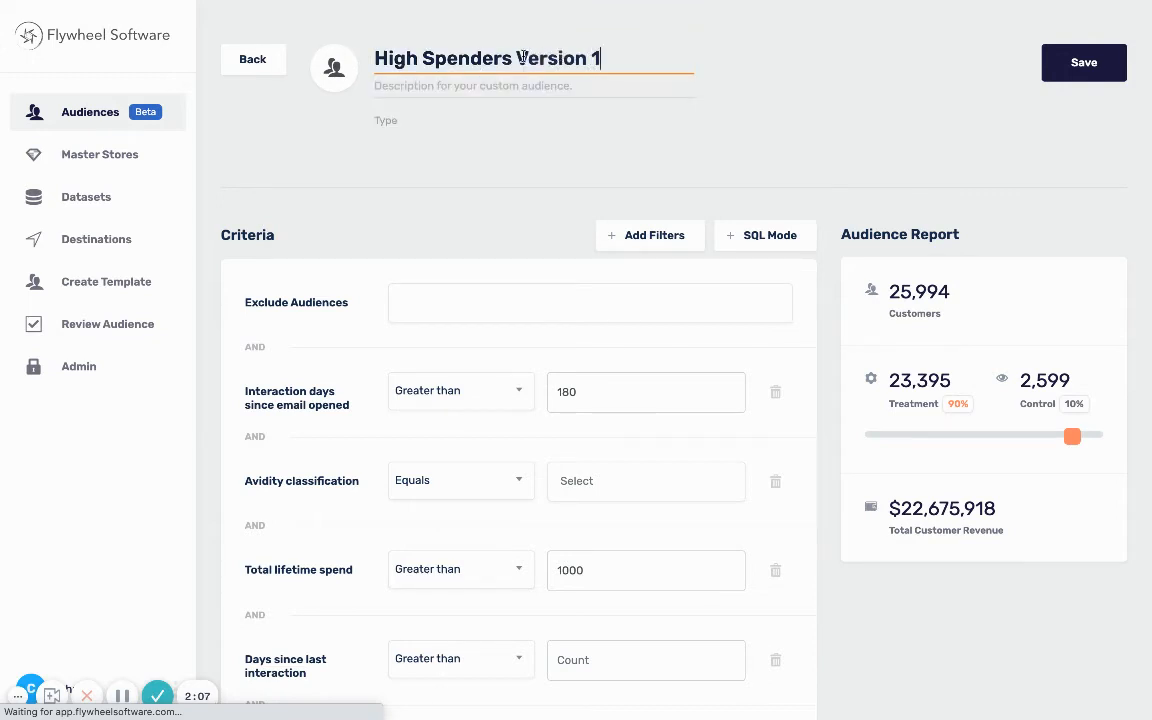
- Copy the audience name into the description as High Spenders Version 1 and save the audience
{"action": "key", "text": "ctrl+a"}
{"action": "key", "text": "ctrl+c"}
{"action": "left_click", "coordinate": [503, 88]}
{"action": "key", "text": "ctrl+v"}
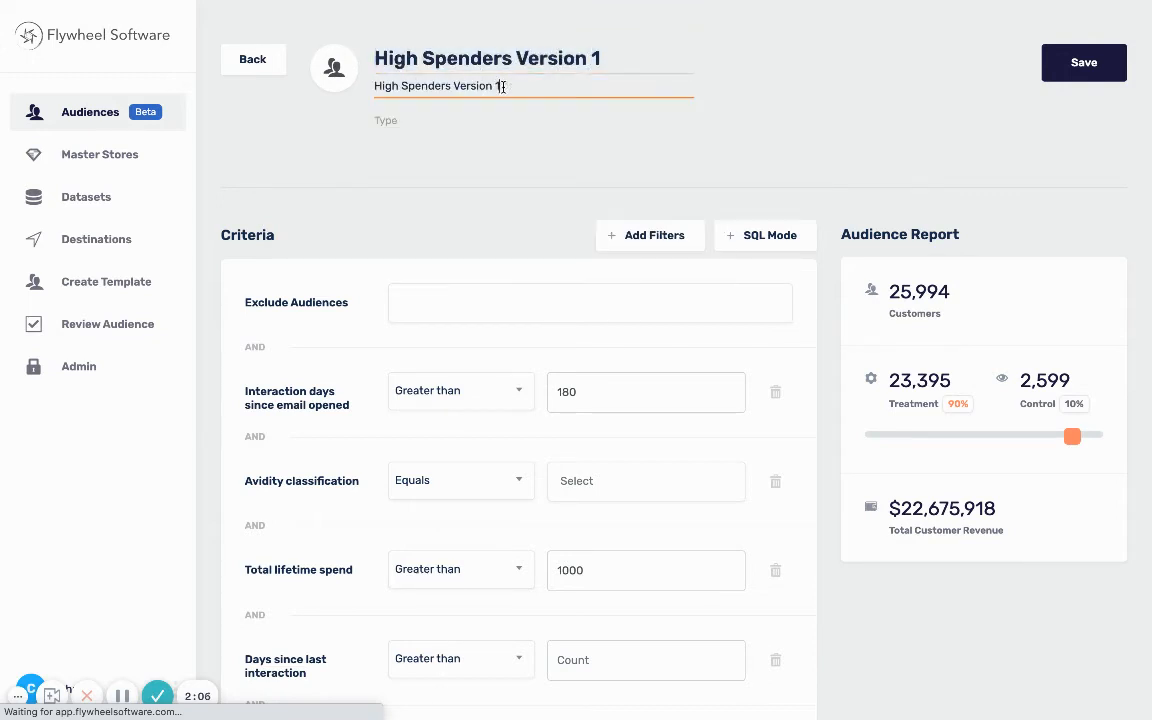
{"action": "left_click", "coordinate": [1076, 70]}
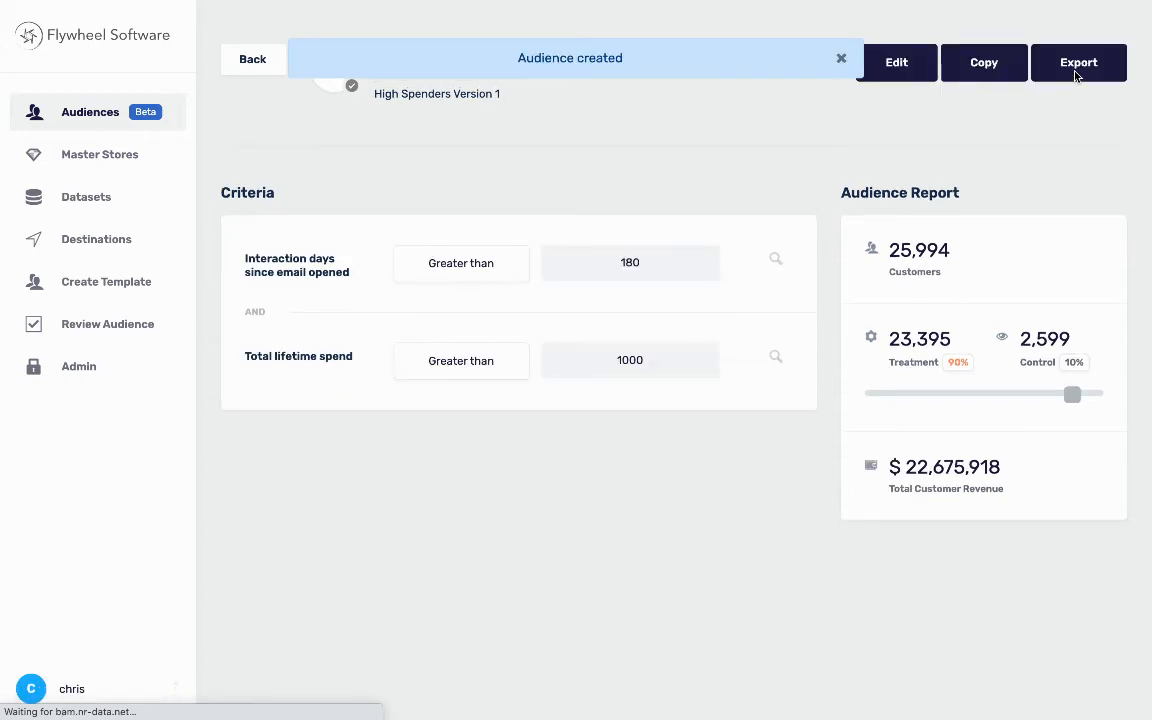
{"action": "left_click", "coordinate": [845, 60]}
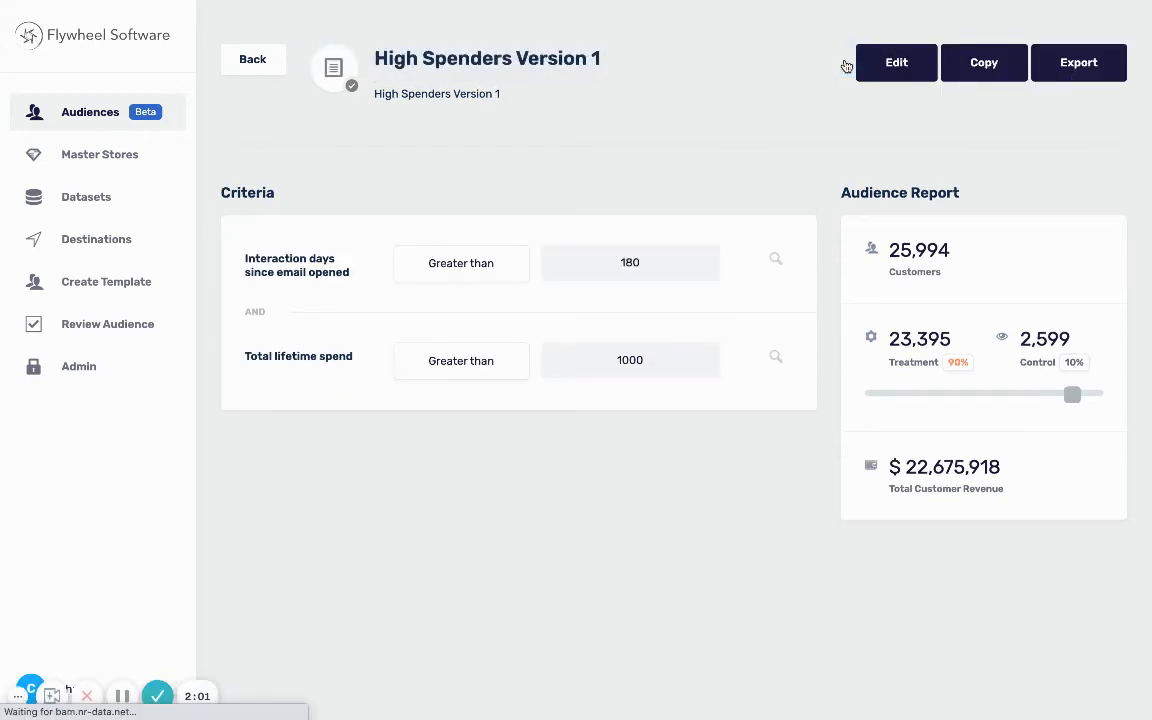
- Export the High Spenders Version 1 audience to Facebook Ads and dismiss the notification
{"action": "left_click", "coordinate": [1070, 70]}
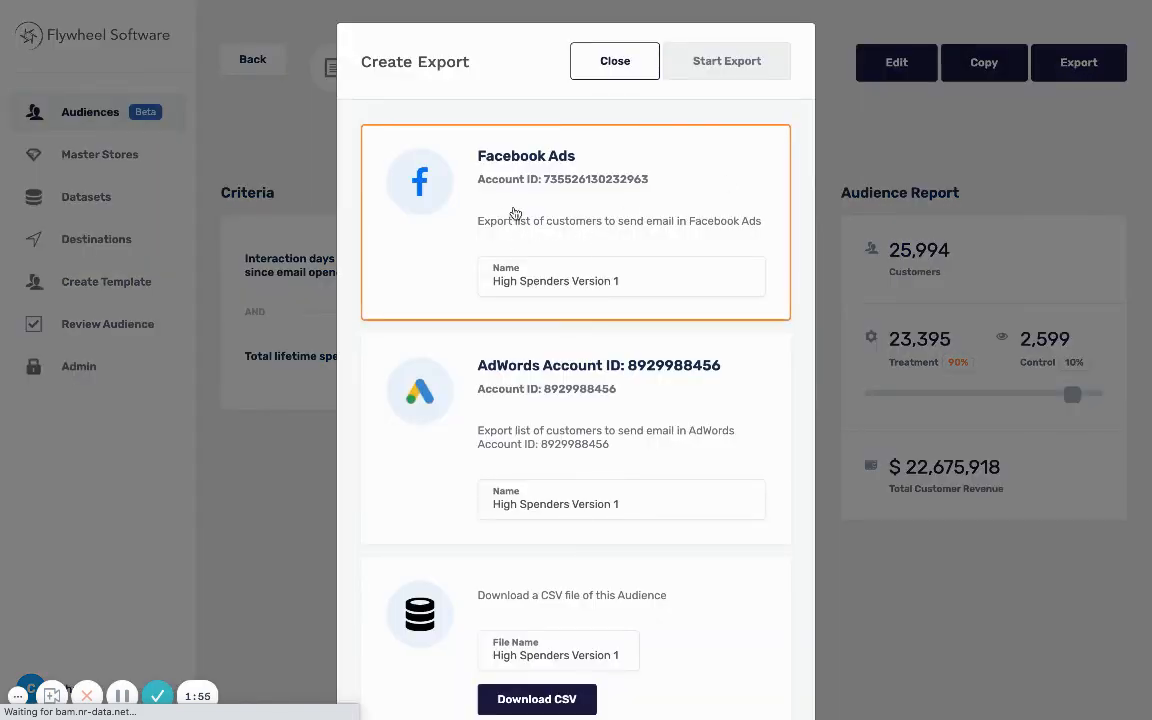
{"action": "left_click", "coordinate": [515, 213]}
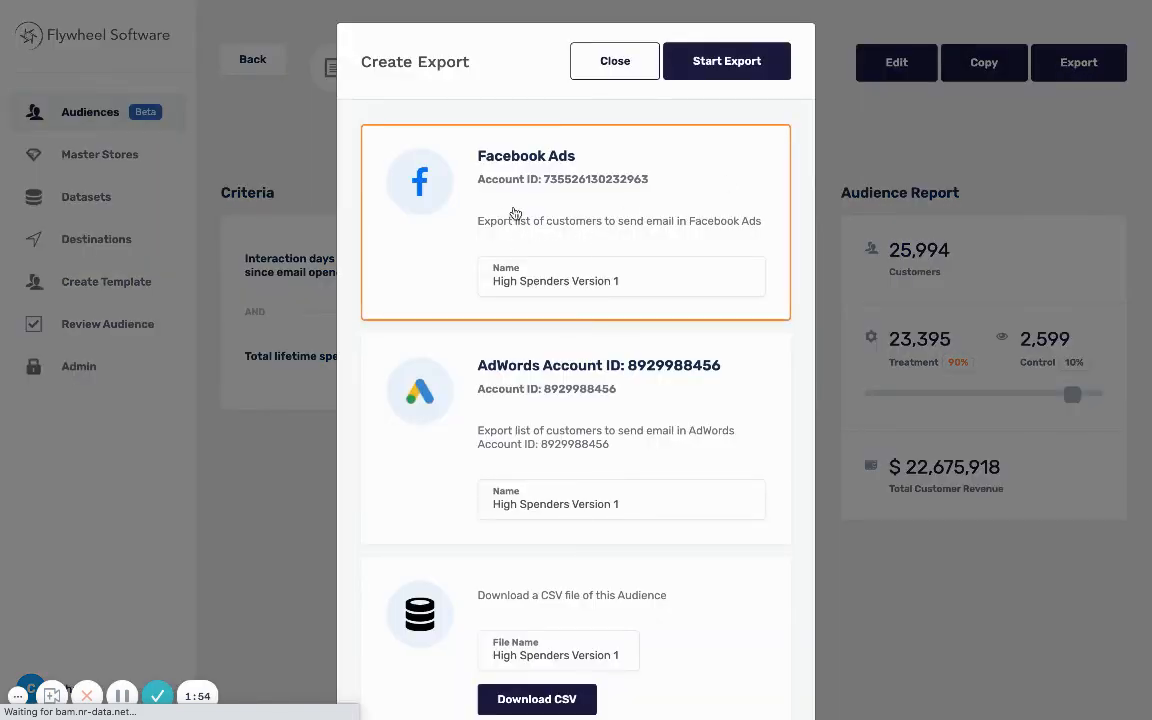
{"action": "left_click", "coordinate": [718, 80]}
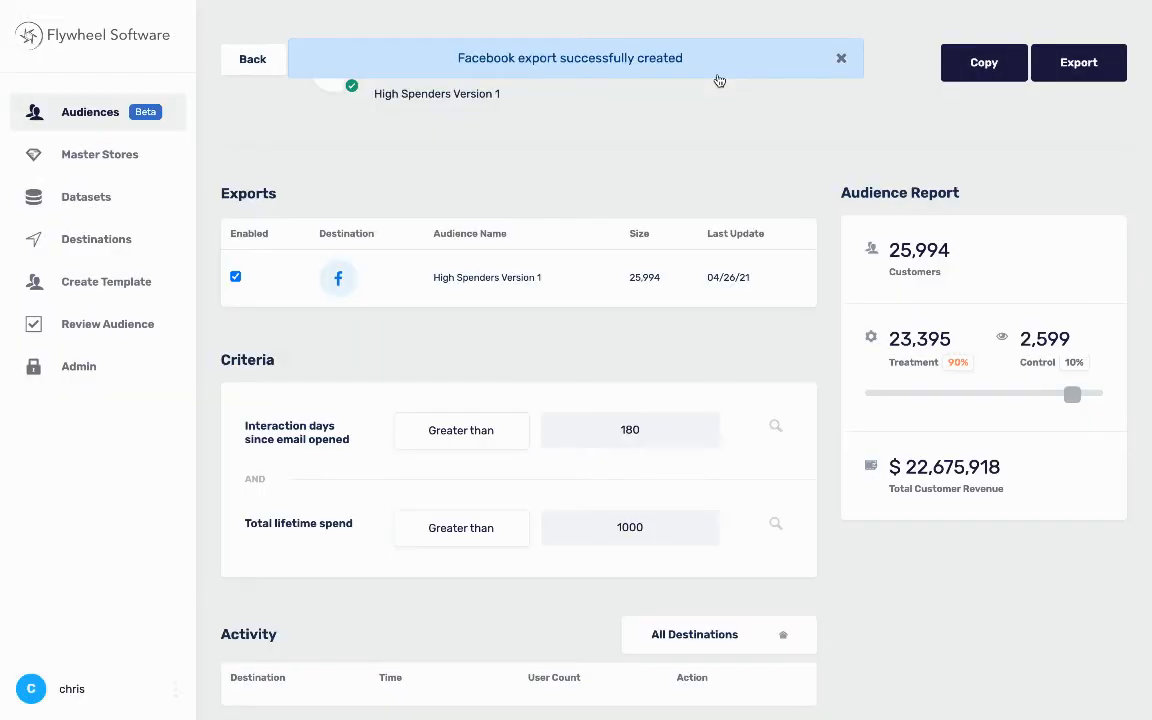
{"action": "left_click", "coordinate": [842, 56]}
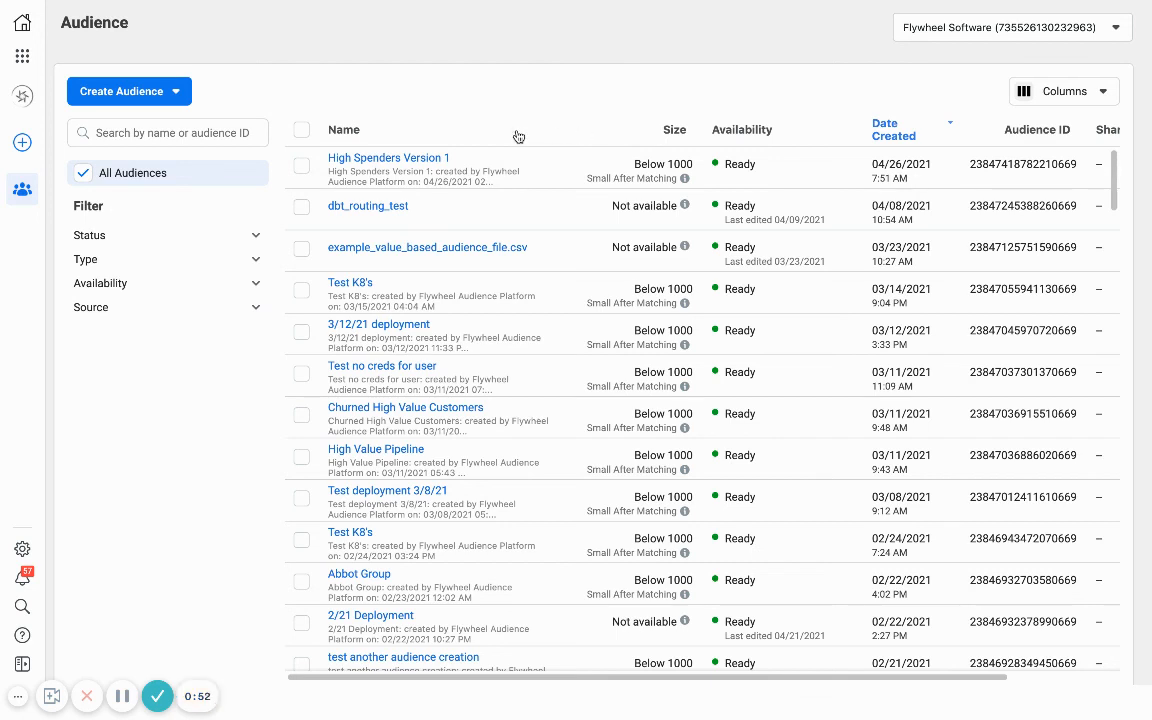
- Switch to Facebook's Audience list and check the details of the exported High Spenders Version 1 audience
{"action": "mouse_move", "coordinate": [446, 166]}
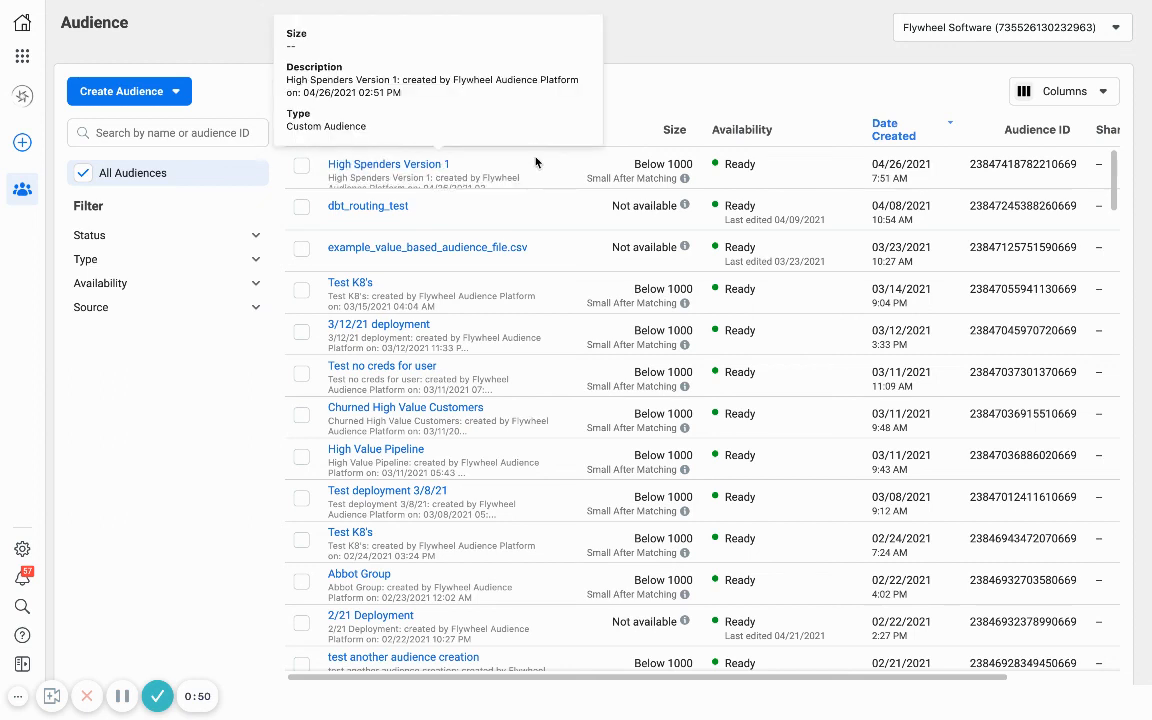